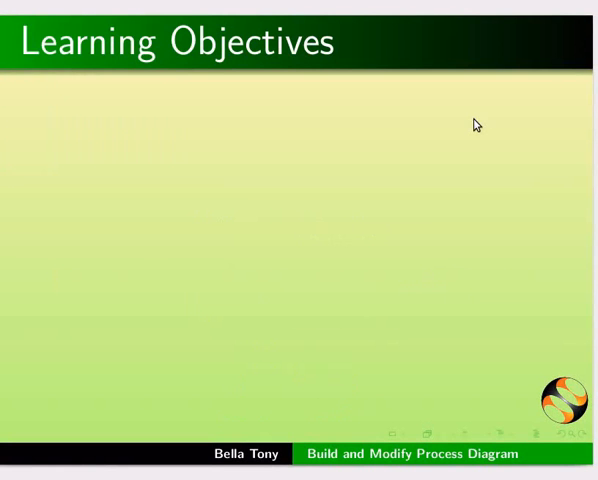
key(Page_Down)
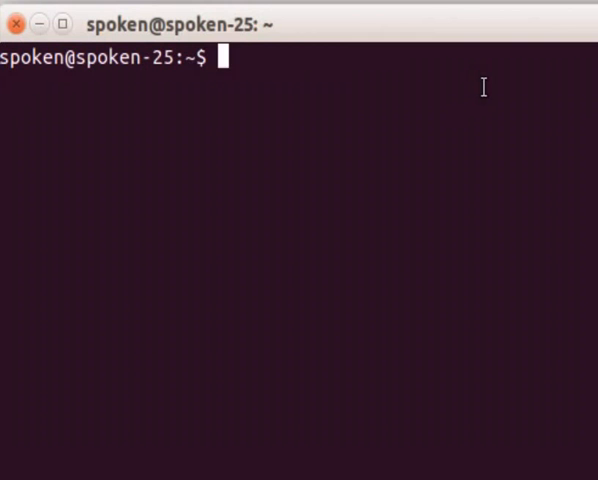
text(.)
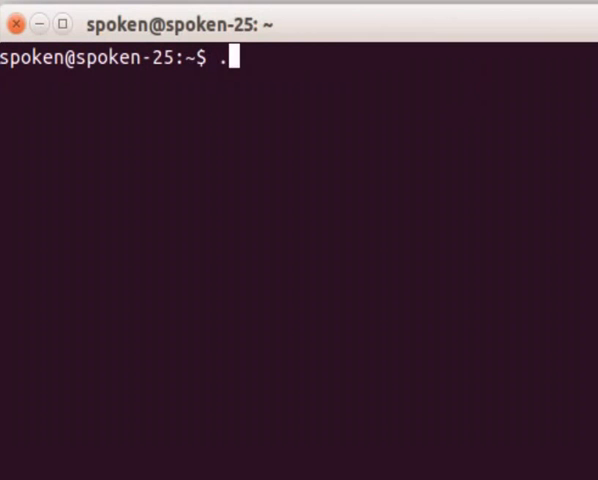
text(/runC)
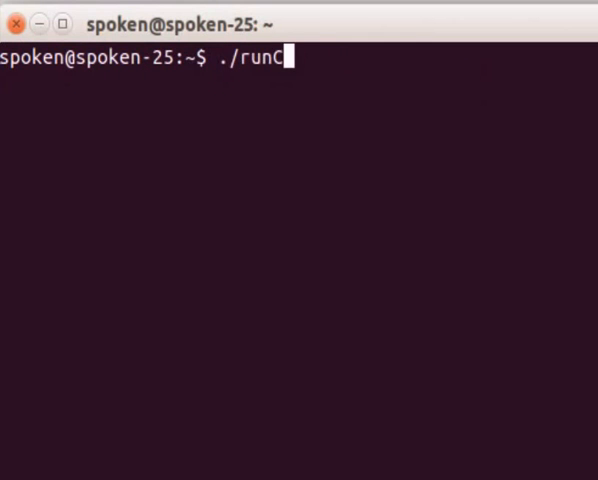
text(ellDesig)
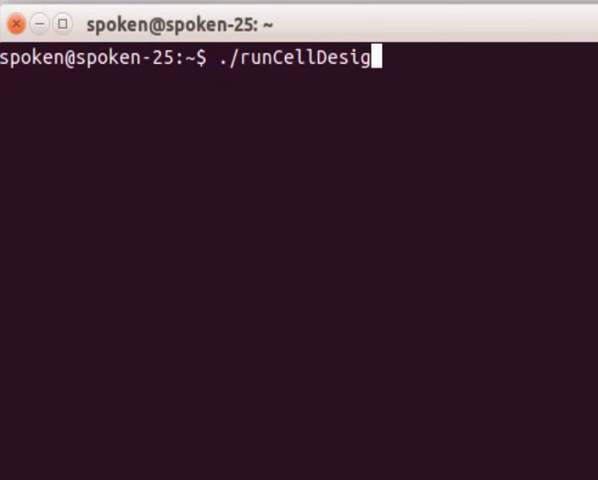
text(ner4.)
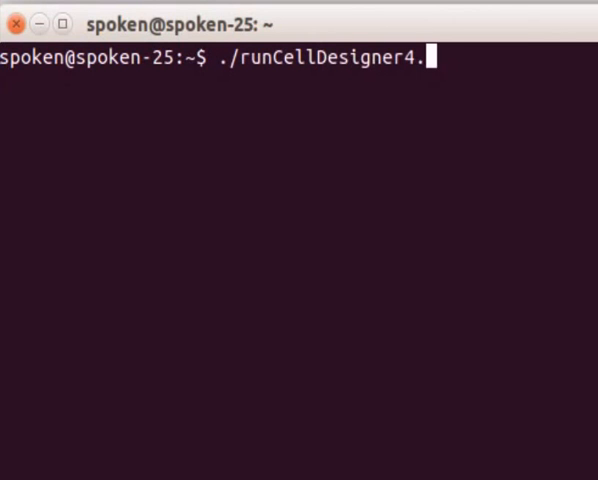
text(3)
- Run ./runCellDesigner4.3 to launch CellDesigner 4.3
key(Return)
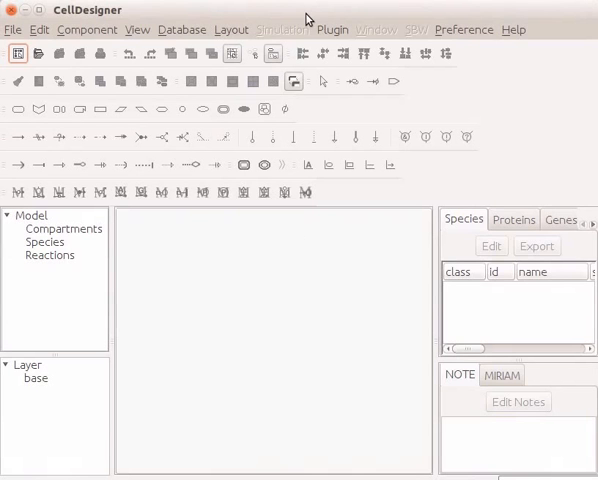
- Create a new diagram named Build_and_Modify_Process_Diagram, accepting the underscored name
key(ctrl+n)
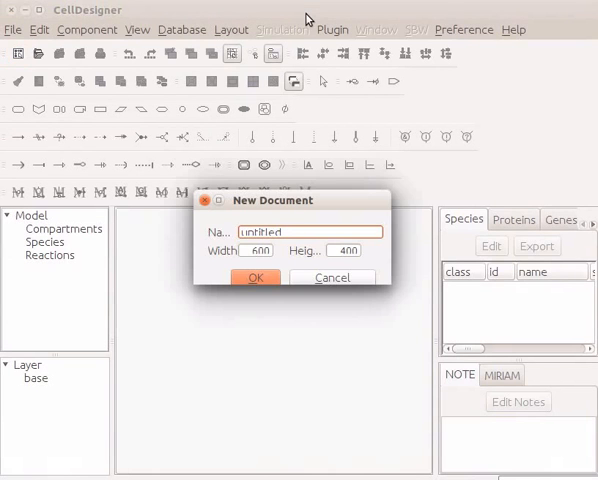
text(Buil)
text(d)
text( and Modify Process Diagram)
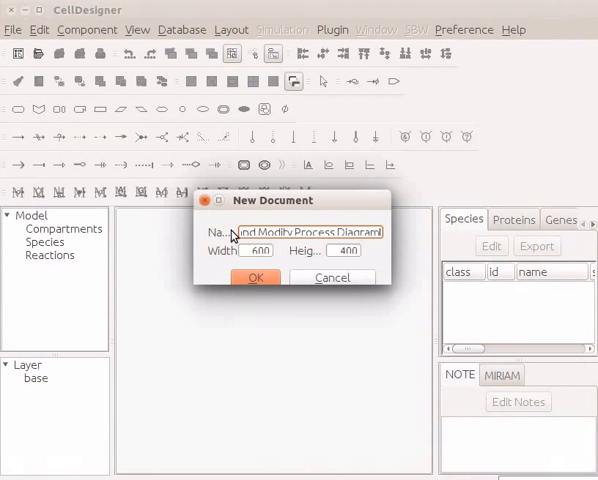
click(254, 279)
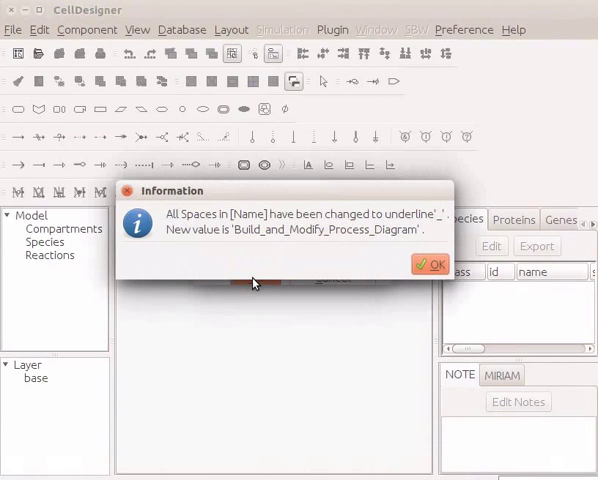
click(428, 265)
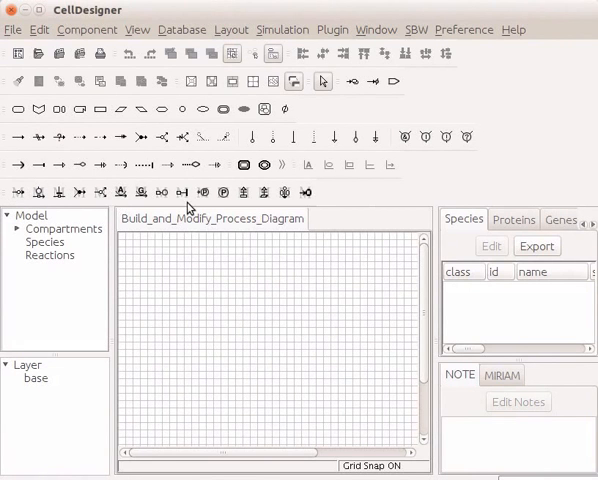
- Insert a catalysed reaction template re1 with proteins s1 and catalyst s2 on the canvas
click(38, 196)
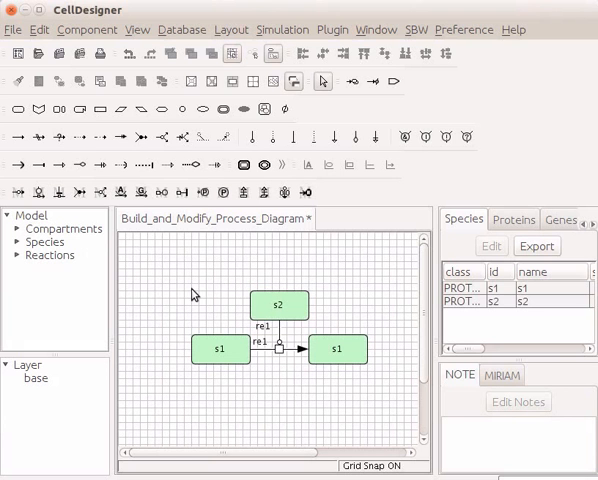
click(38, 30)
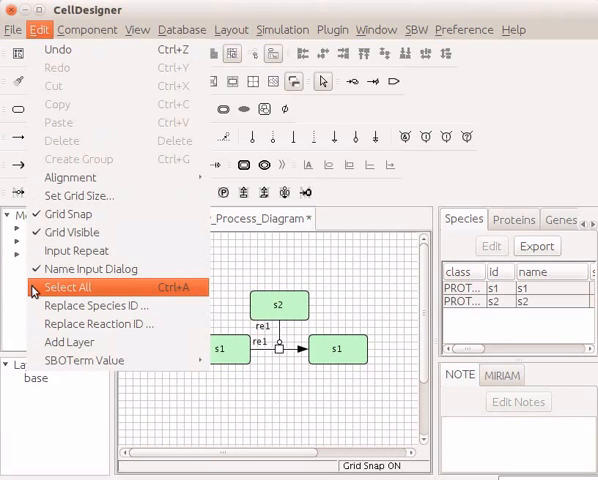
- Select the whole re1 network and move it up and left on the canvas
click(60, 287)
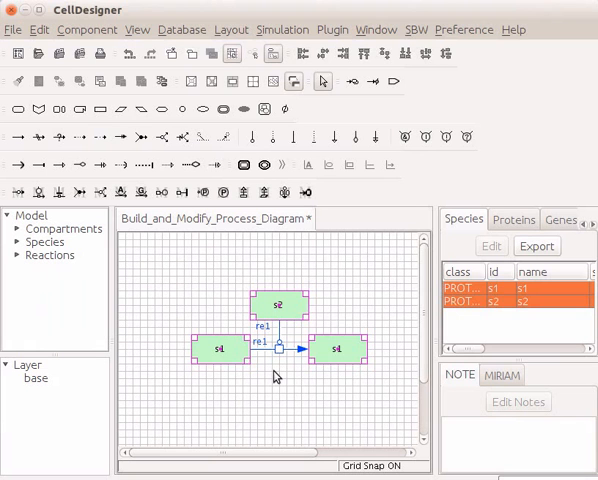
drag(220, 363, 186, 318)
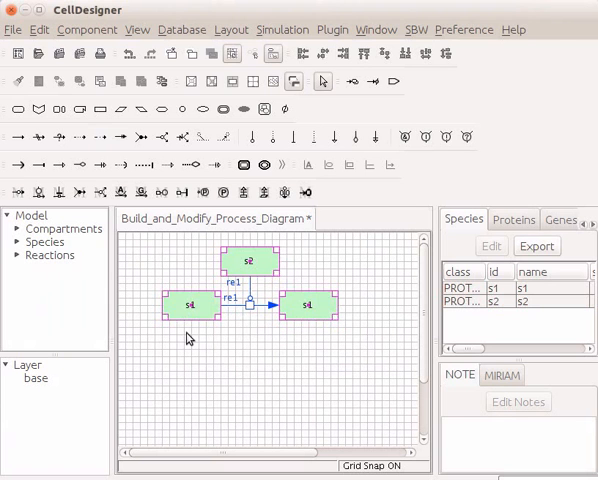
click(187, 339)
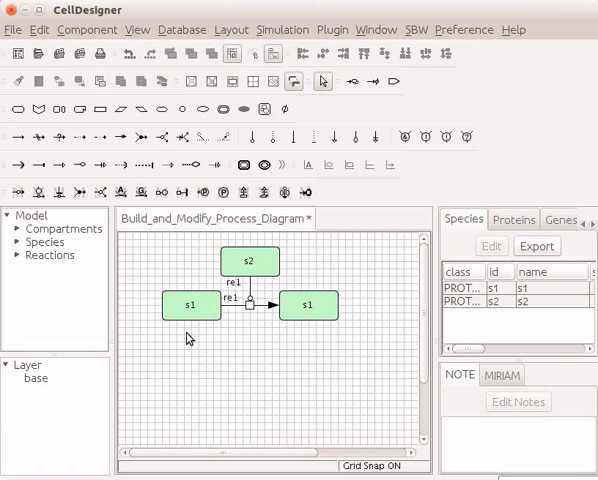
- Change only the left s1 species into a simple molecule named 2-keto-isovalerate
click(178, 318)
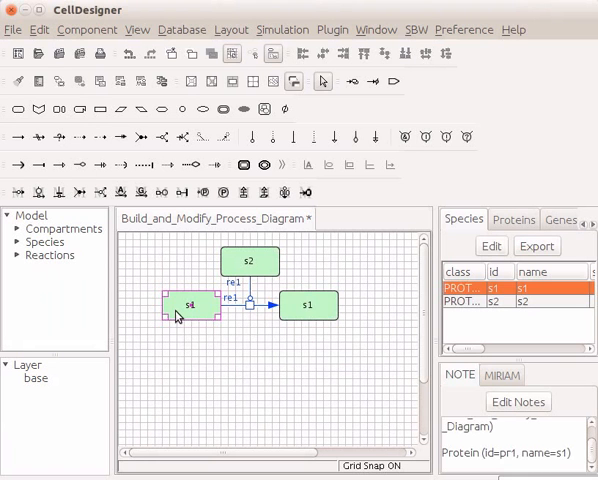
right_click(176, 316)
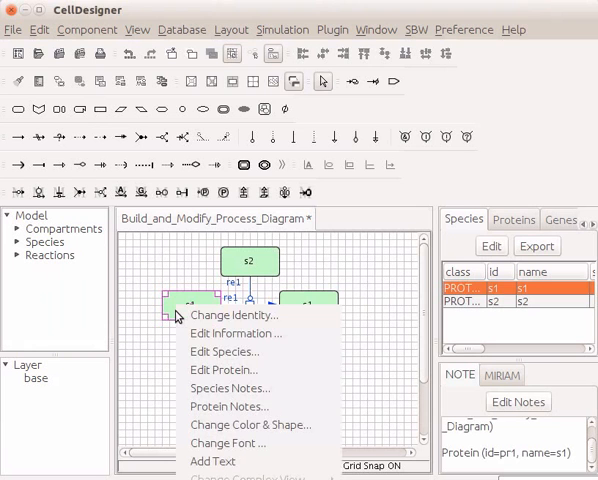
click(215, 315)
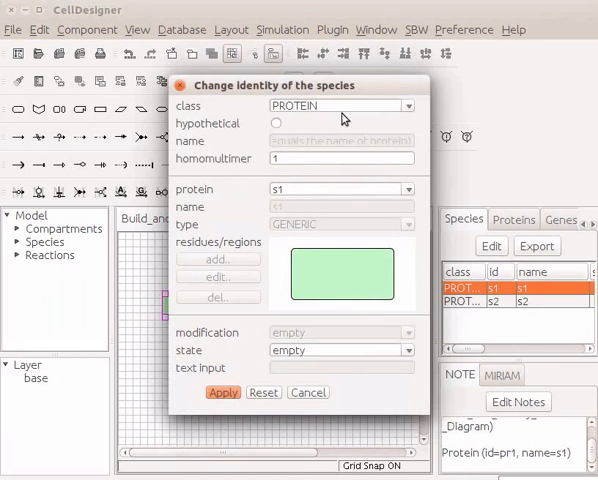
click(406, 107)
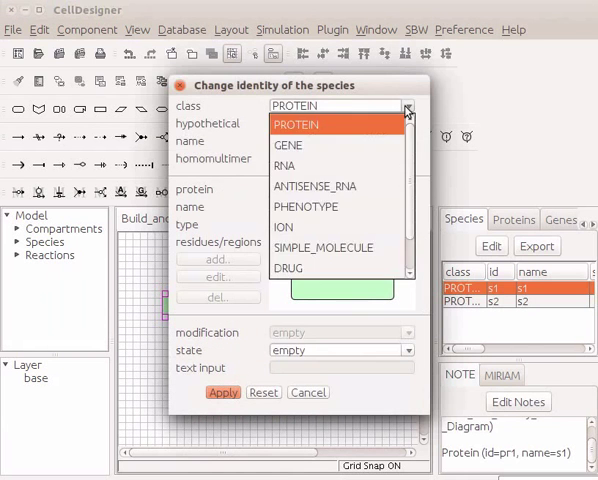
click(397, 258)
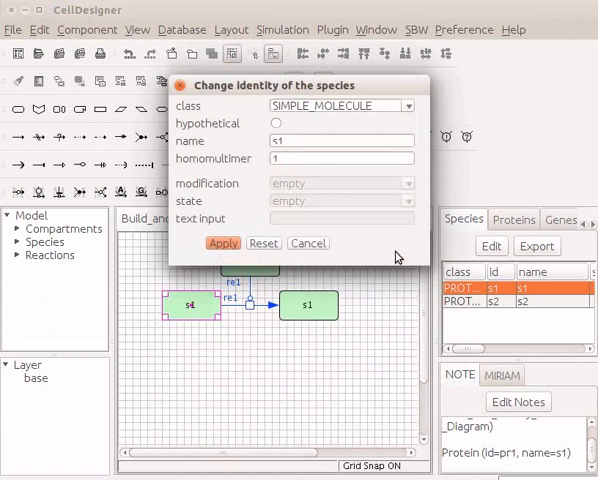
drag(288, 140, 267, 140)
text(2-ketol)
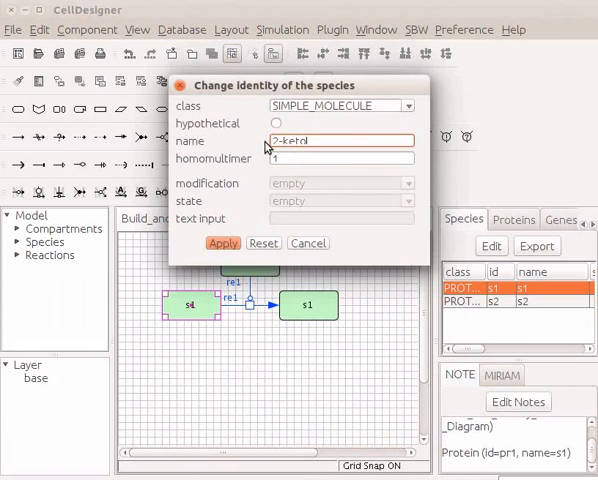
text(-isovalerate)
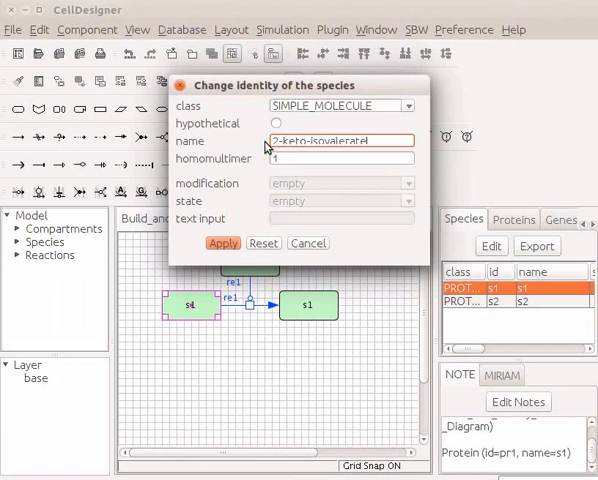
click(221, 247)
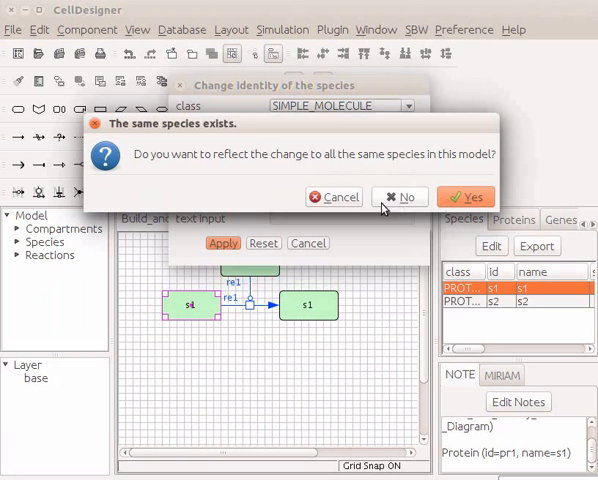
click(383, 207)
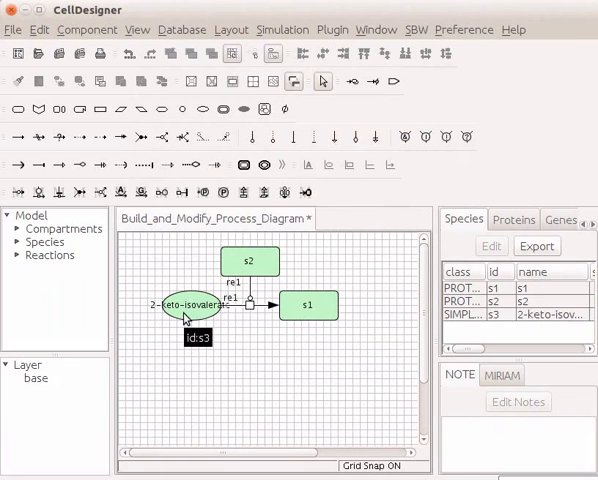
- Widen the 2-keto-isovalerate ellipse so its full name fits inside
click(185, 318)
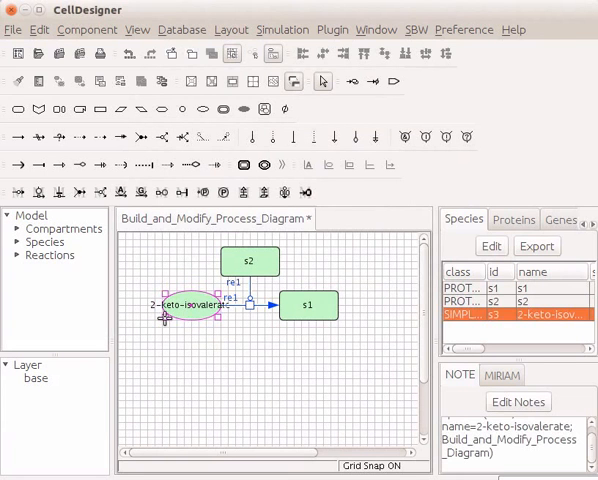
drag(165, 318, 136, 318)
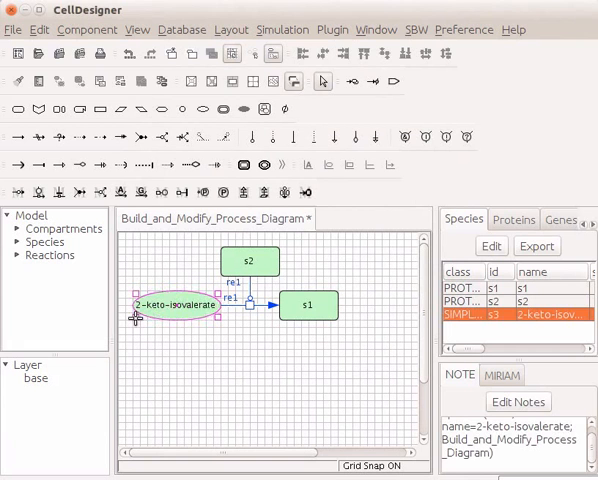
click(143, 333)
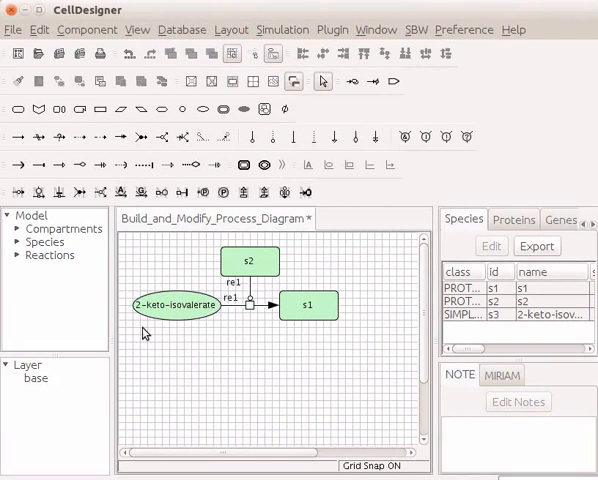
- Change the product s1 into a simple molecule named Valine
right_click(294, 316)
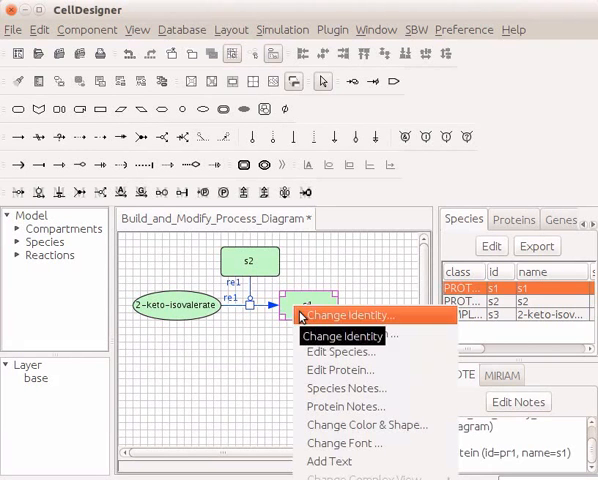
click(305, 316)
click(409, 107)
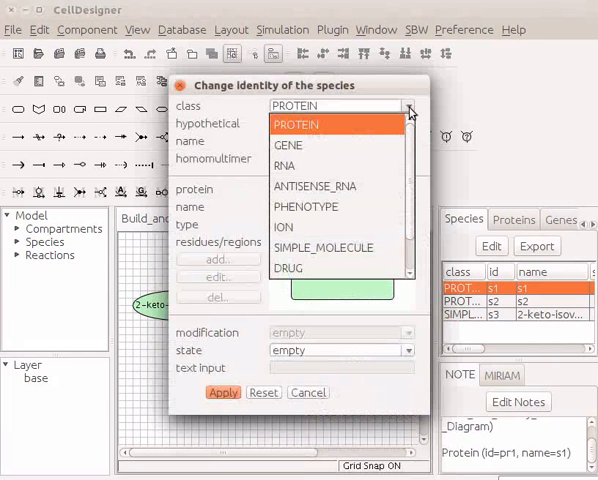
click(389, 252)
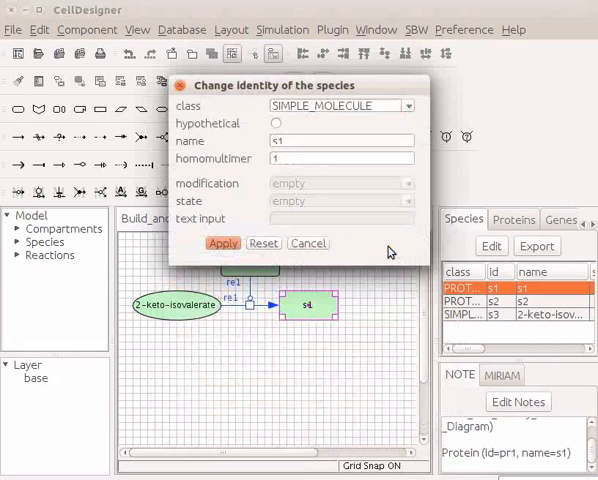
double_click(262, 141)
text(Val)
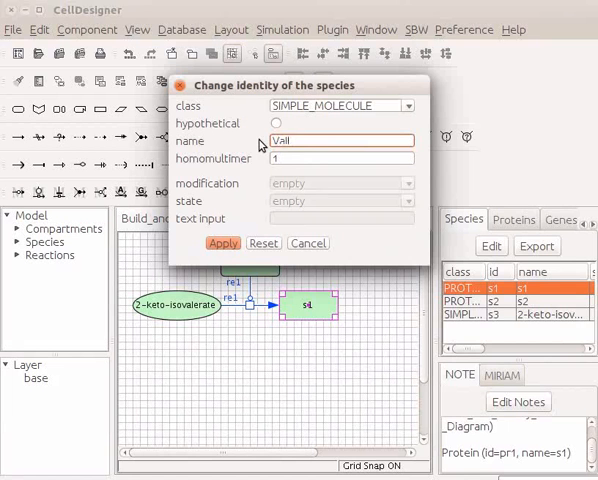
text(ine)
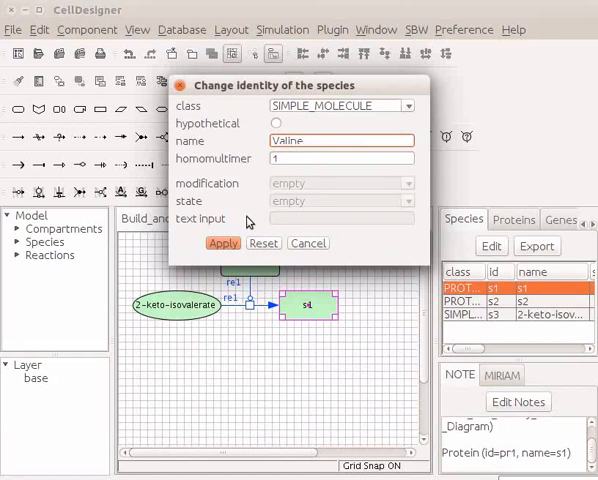
click(221, 247)
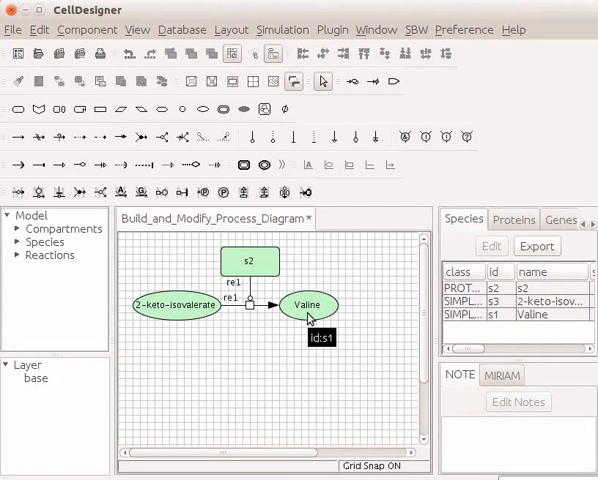
- Bring up the protein editor for s2 and enter the name Aminotransferase
click(247, 273)
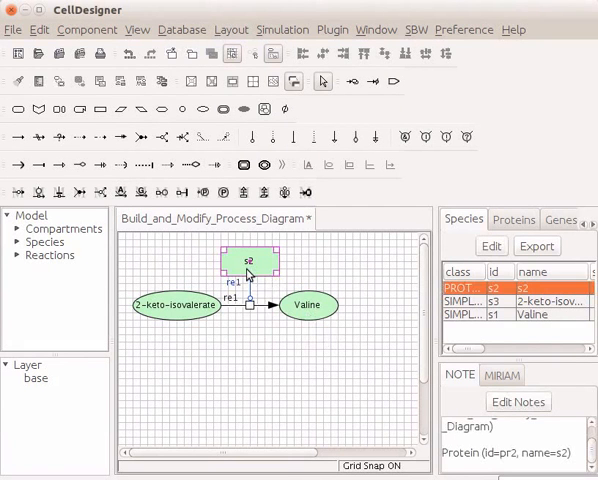
right_click(247, 273)
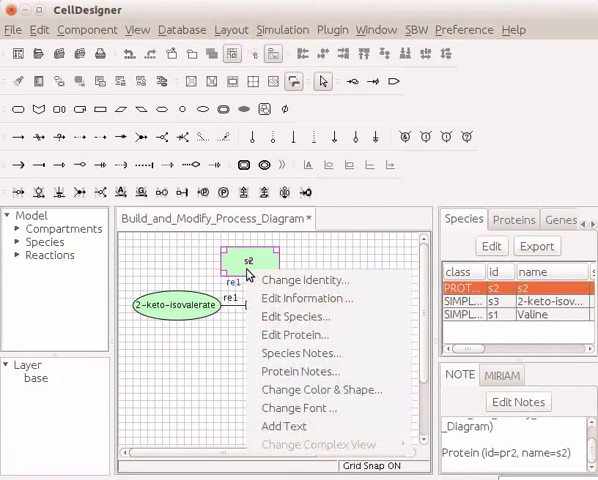
click(258, 341)
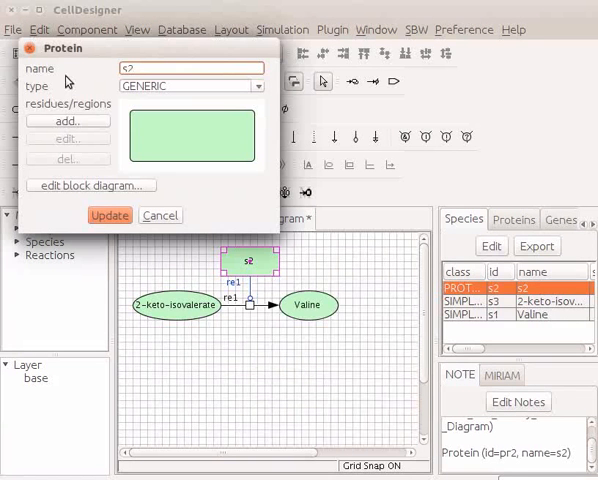
drag(141, 70, 113, 67)
text(Ami)
text(no)
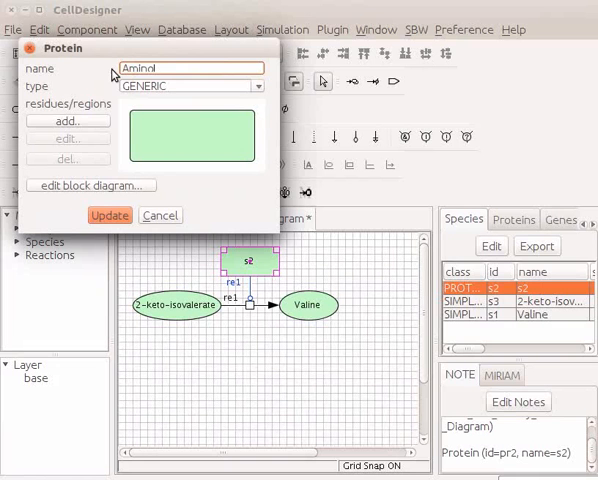
text(transferase)
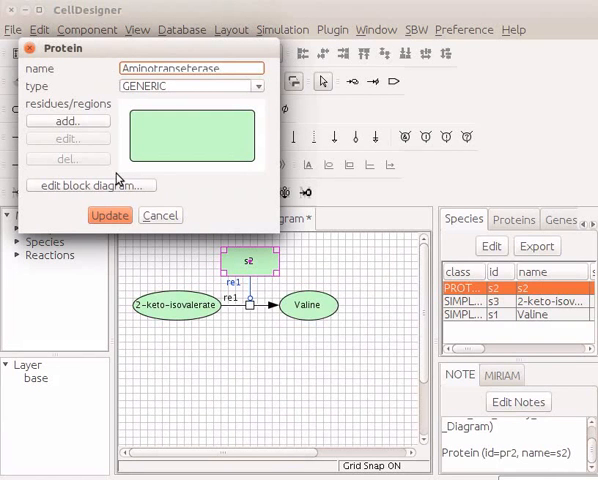
- Commit the Aminotransferase name and resize its box to fit the longer label
click(115, 224)
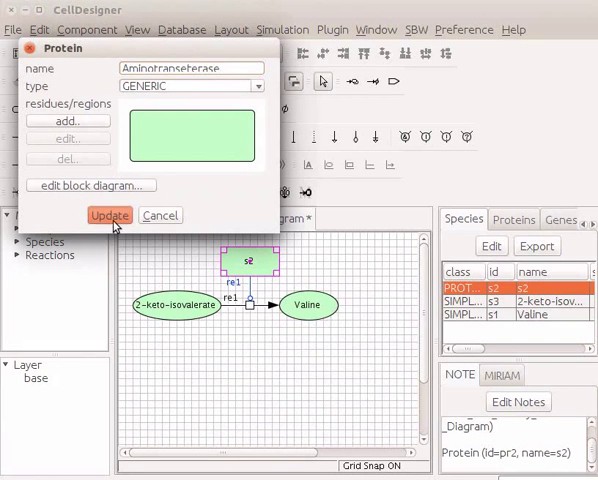
click(28, 51)
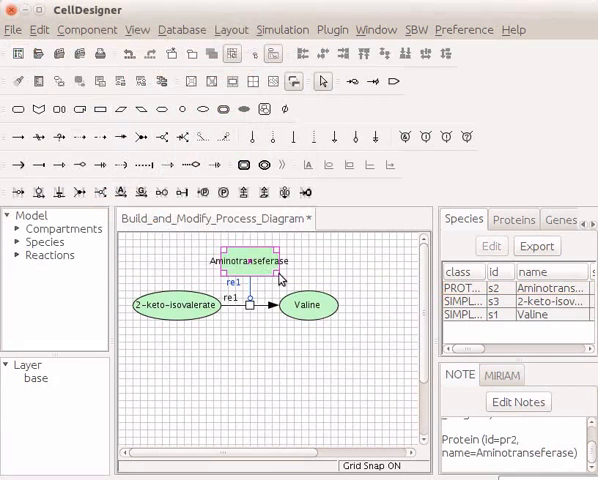
drag(276, 271, 300, 263)
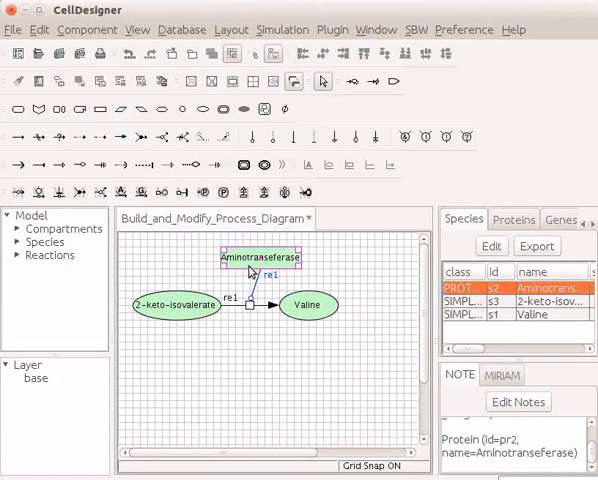
mouse_move(254, 266)
mouse_down()
mouse_move(263, 262)
mouse_move(237, 262)
mouse_up()
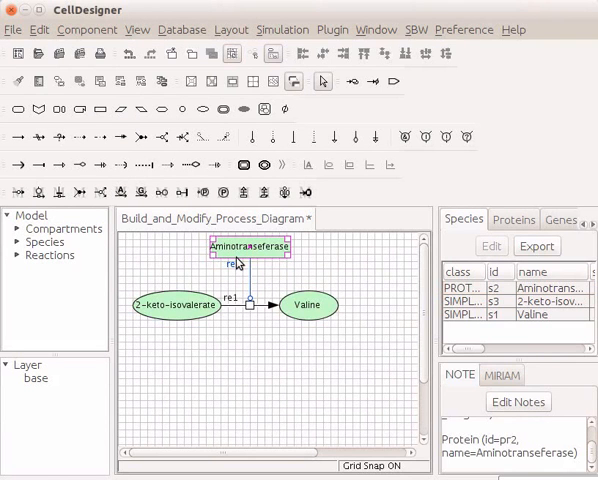
- Move Valine below 2-keto-isovalerate and Aminotransferase to the right of the reaction node
click(211, 283)
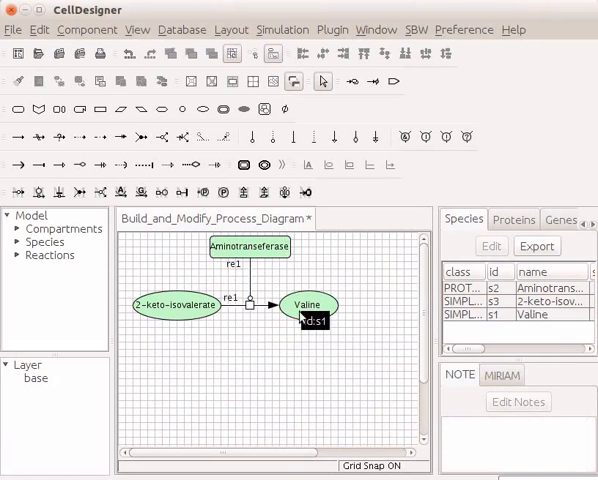
mouse_move(304, 314)
mouse_down()
mouse_move(238, 432)
mouse_move(240, 446)
mouse_up()
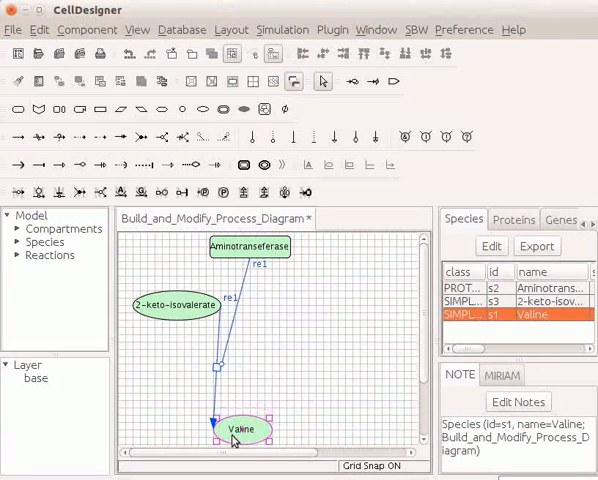
click(283, 257)
mouse_move(283, 254)
mouse_down()
mouse_move(308, 291)
mouse_move(347, 320)
mouse_move(373, 357)
mouse_move(372, 370)
mouse_up()
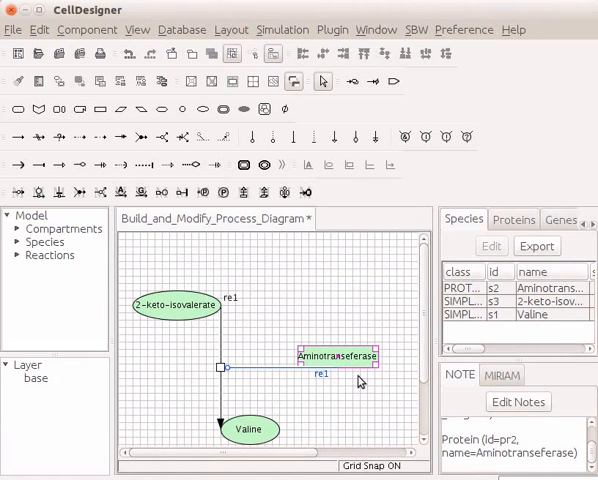
click(360, 381)
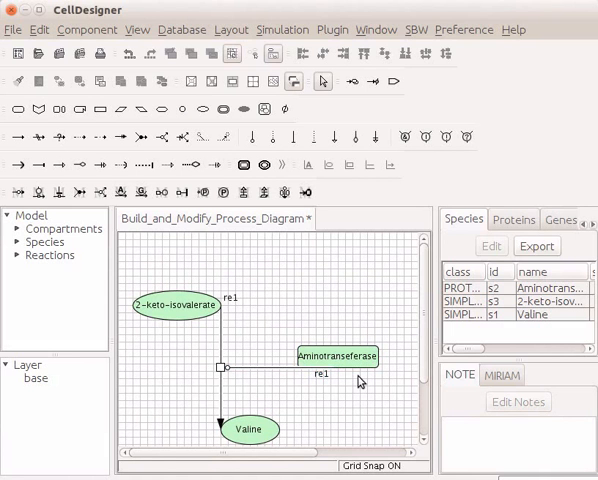
- Create a new diagram document named Connection Points
key(ctrl+n)
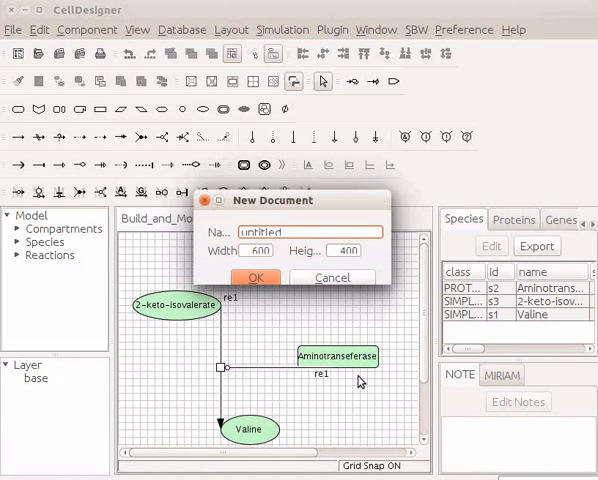
text(Connection Points)
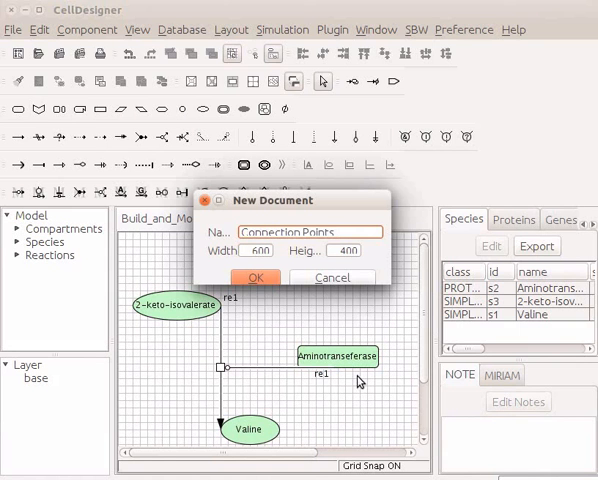
click(268, 286)
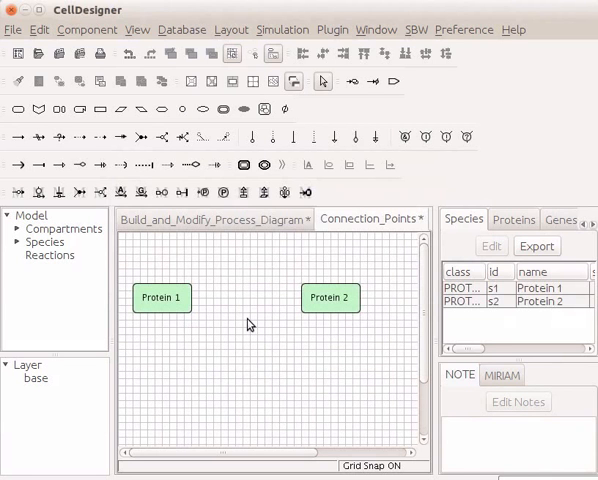
- Draw state transition re1 from Protein 1's right edge to Protein 2
click(18, 145)
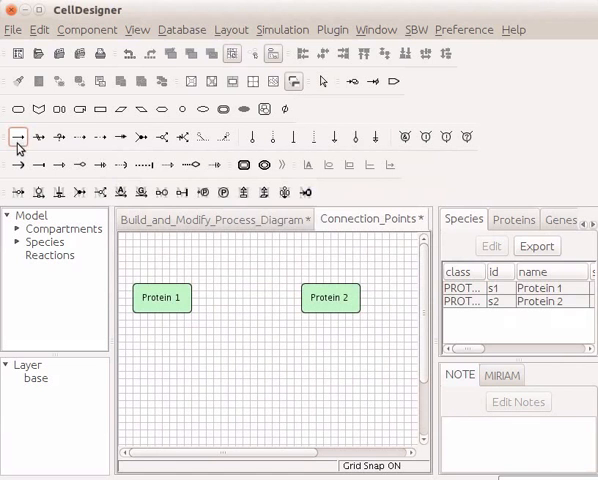
click(162, 306)
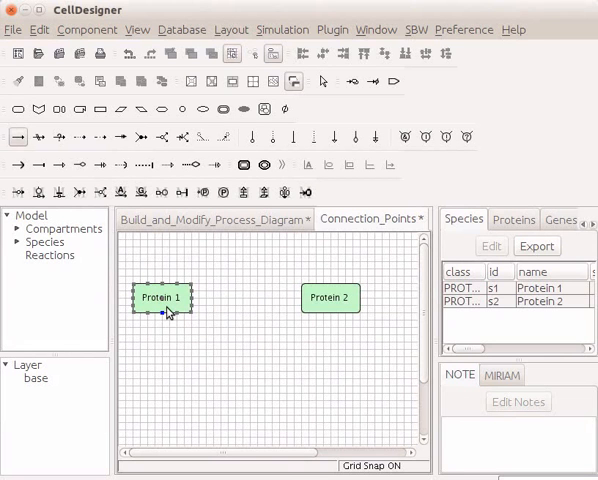
click(187, 300)
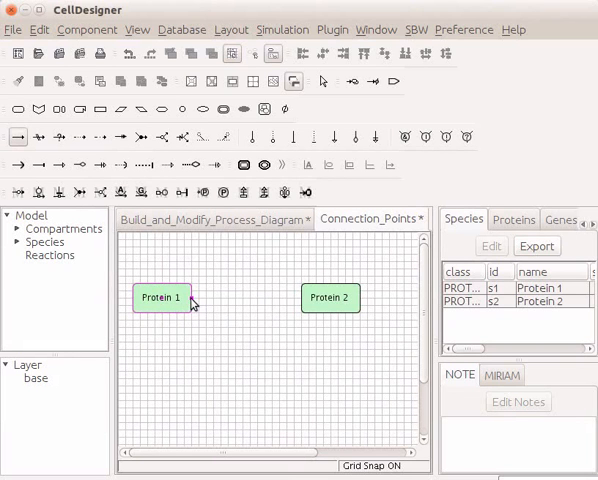
click(193, 303)
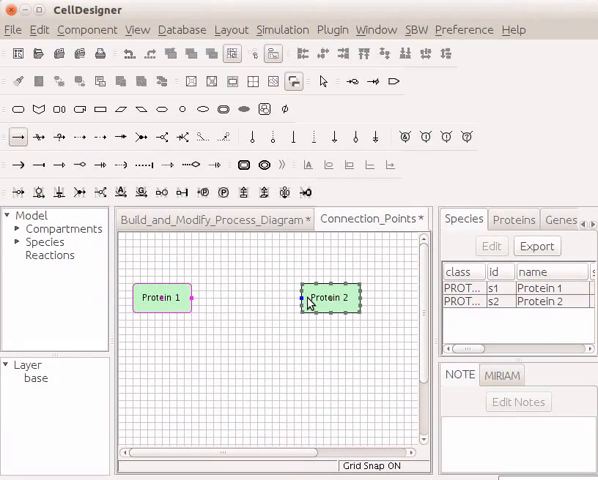
click(303, 298)
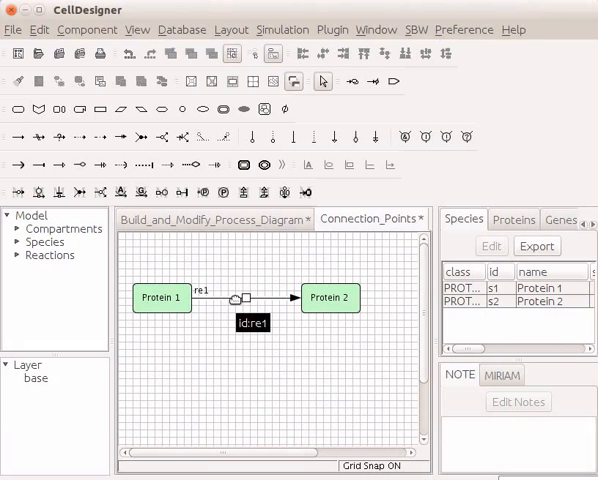
- Slide re1's arrowhead higher along Protein 2's left edge
click(236, 298)
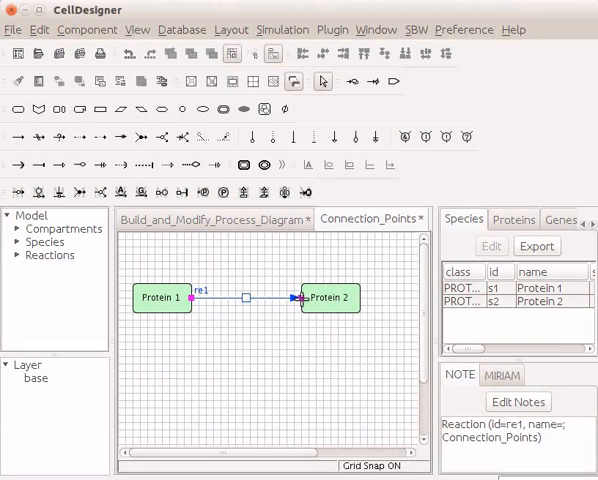
click(302, 298)
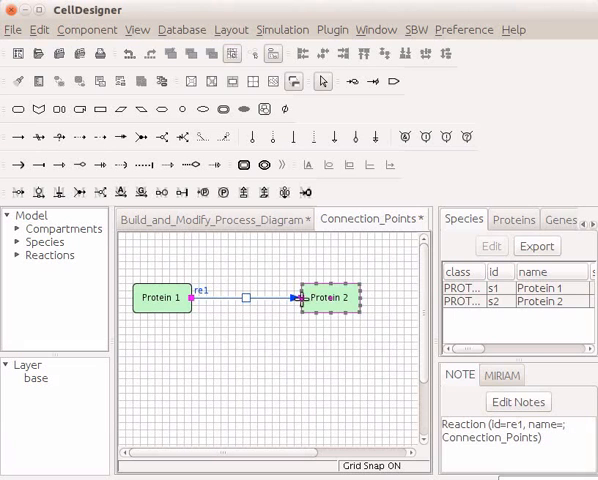
drag(302, 298, 302, 285)
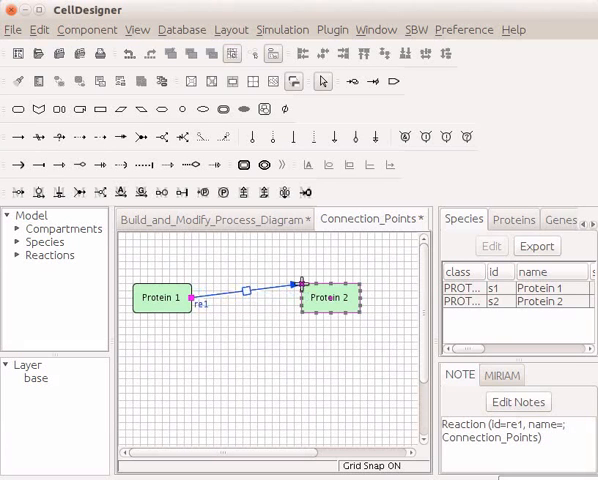
click(302, 284)
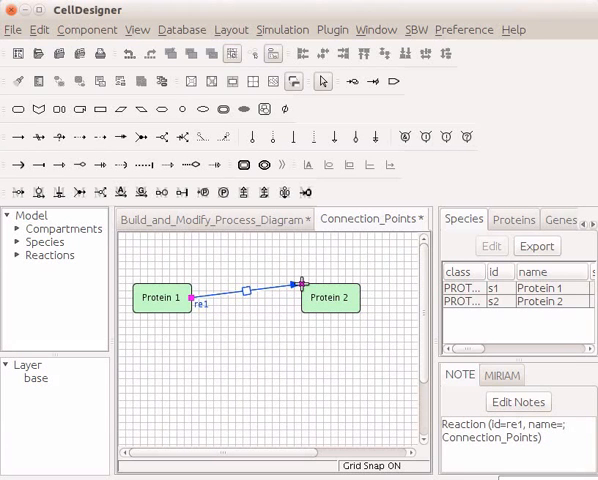
click(211, 394)
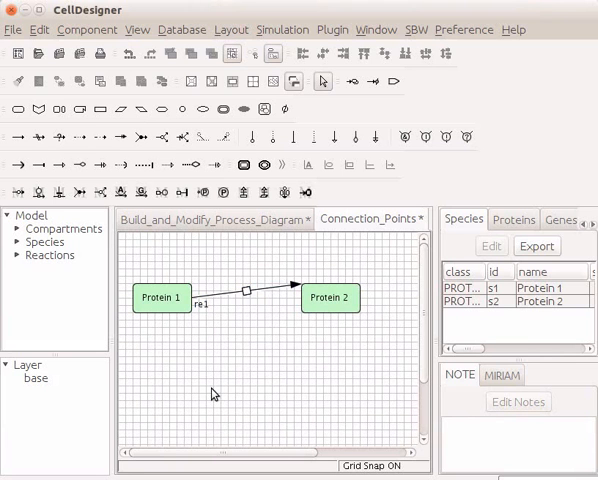
- Move re1's arrowhead around to Protein 2's right edge
click(249, 291)
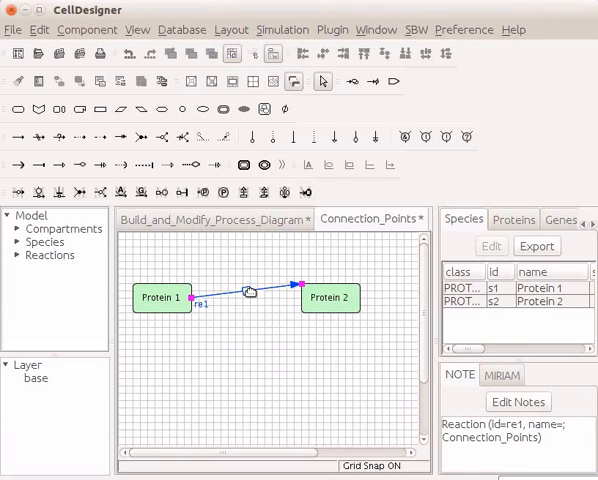
click(300, 283)
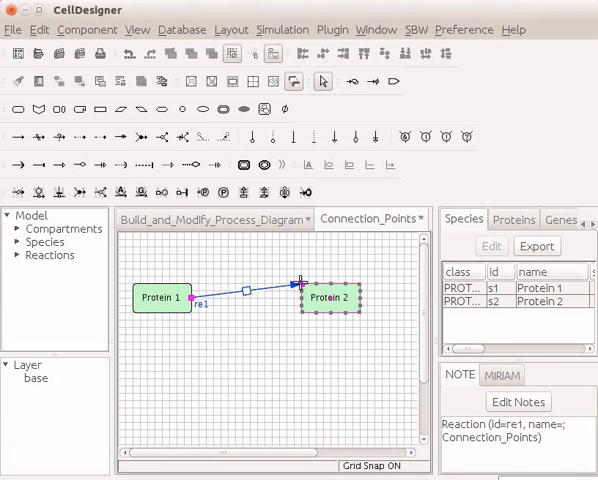
drag(300, 283, 355, 306)
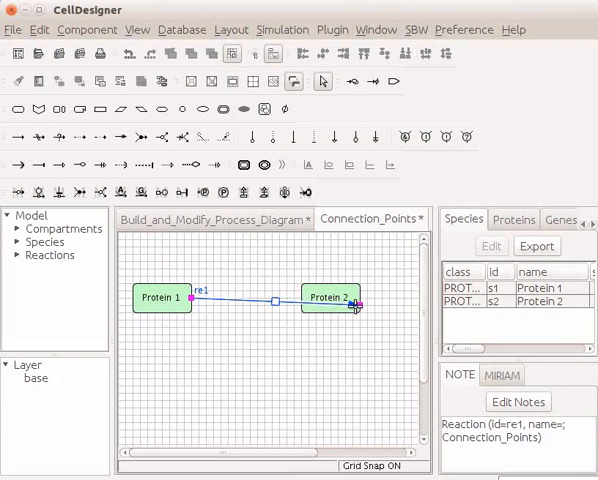
click(352, 332)
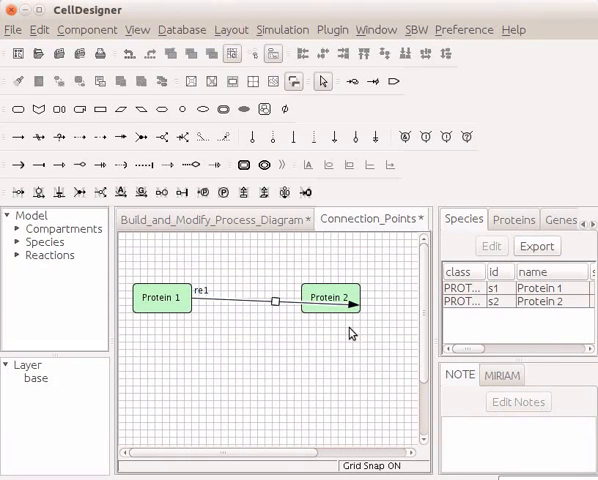
- Back in Build_and_Modify_Process_Diagram, place simple molecules Glutamate and 2-Oxoglutarate
click(235, 229)
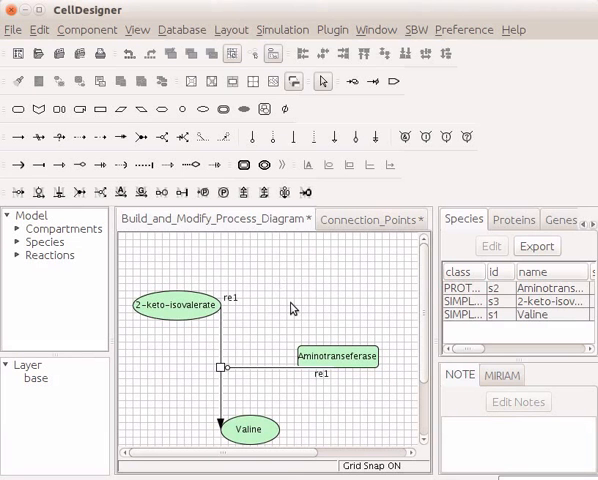
click(202, 110)
click(145, 352)
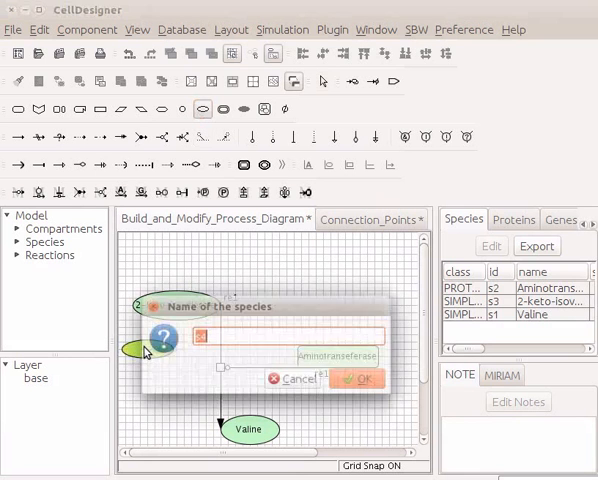
text(Clu)
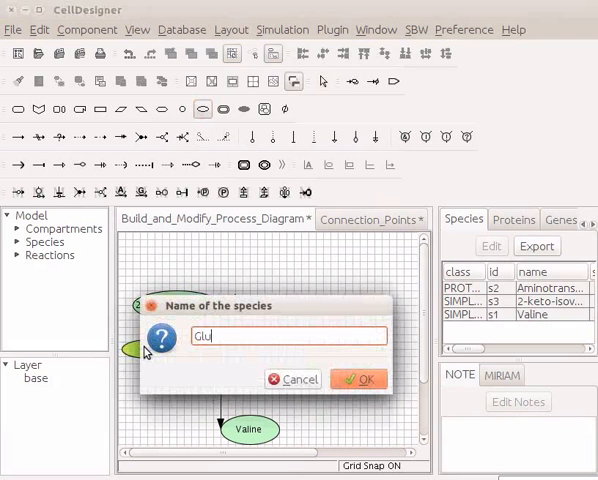
text(tamate)
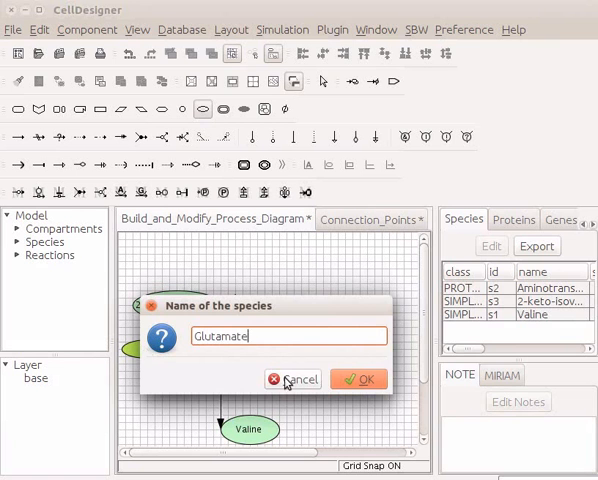
click(340, 386)
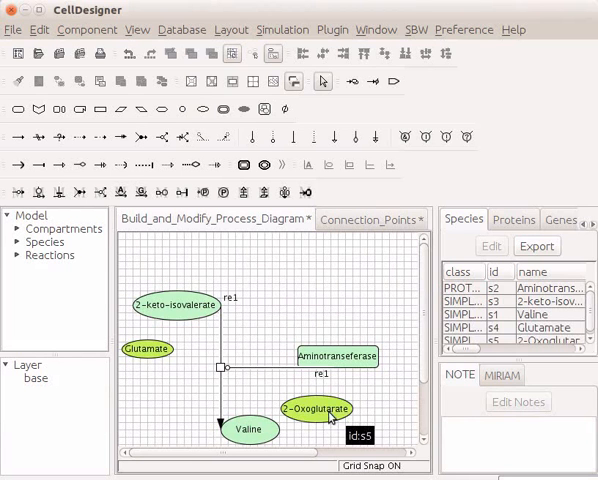
- Arrange Glutamate above and 2-Oxoglutarate at the lower left of re1
drag(330, 416, 180, 430)
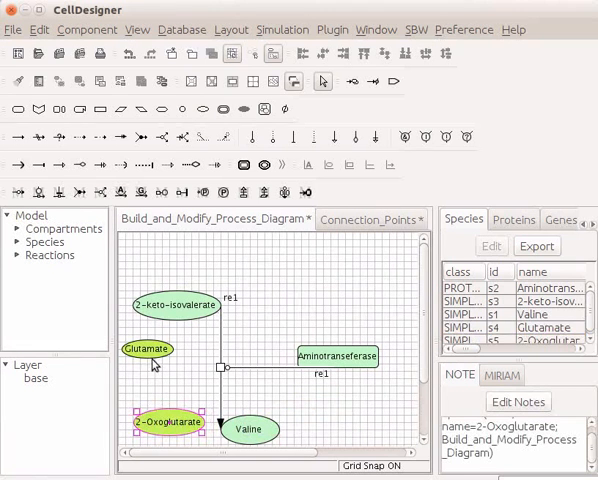
drag(153, 354, 151, 347)
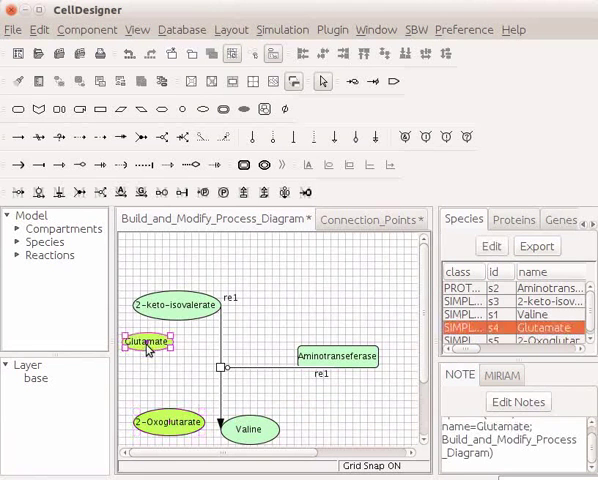
click(181, 388)
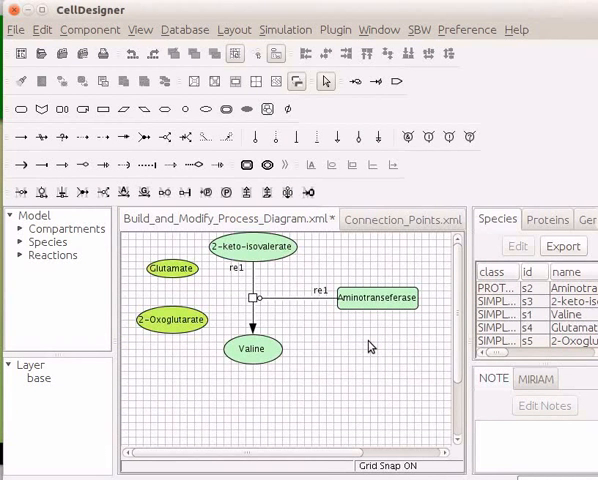
- Attach 2-Oxoglutarate to re1 as an additional product
click(231, 142)
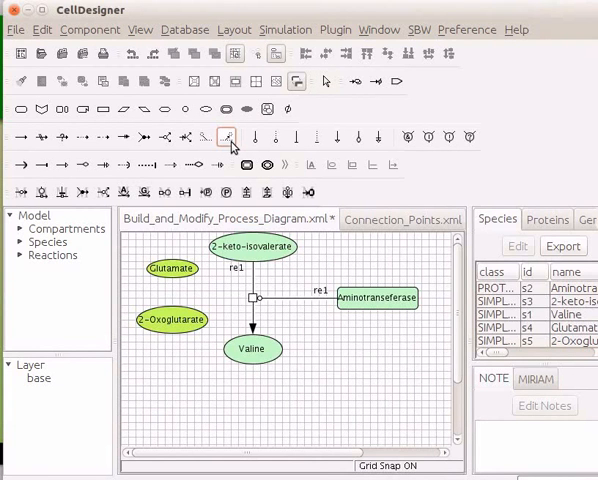
click(251, 312)
click(187, 327)
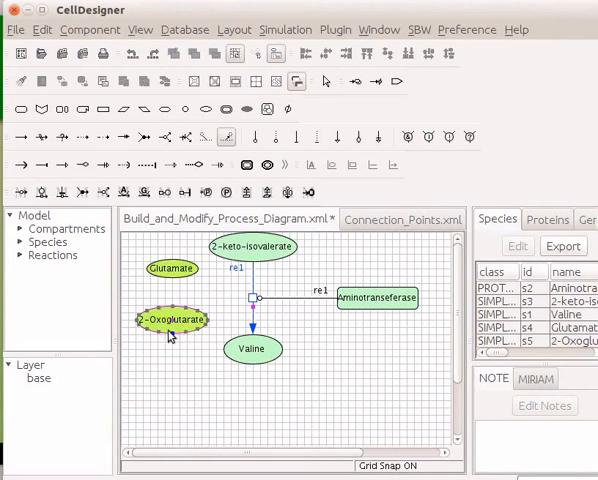
click(171, 334)
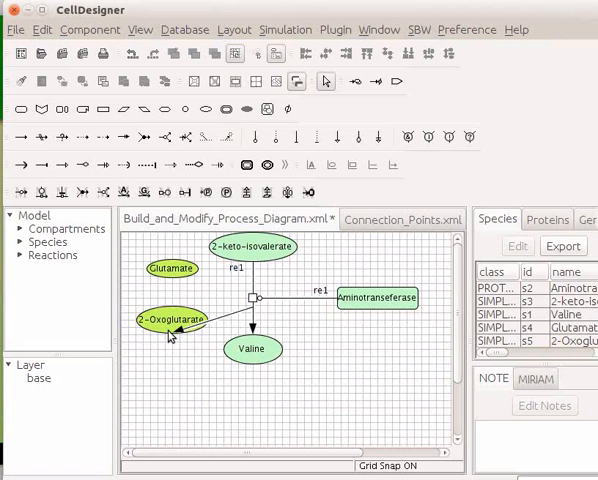
- Attach Glutamate to re1 as an additional reactant
click(204, 141)
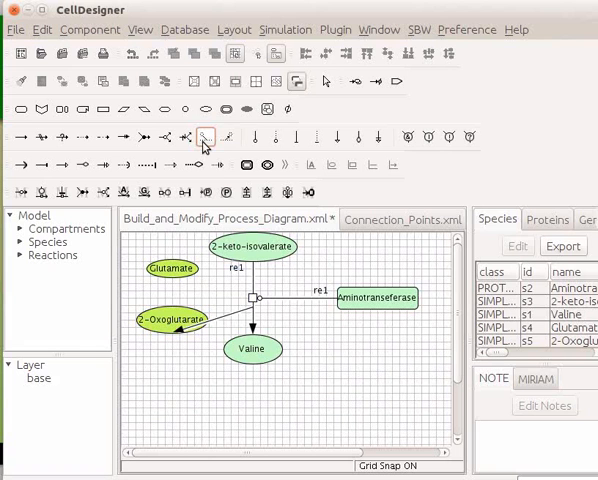
click(178, 272)
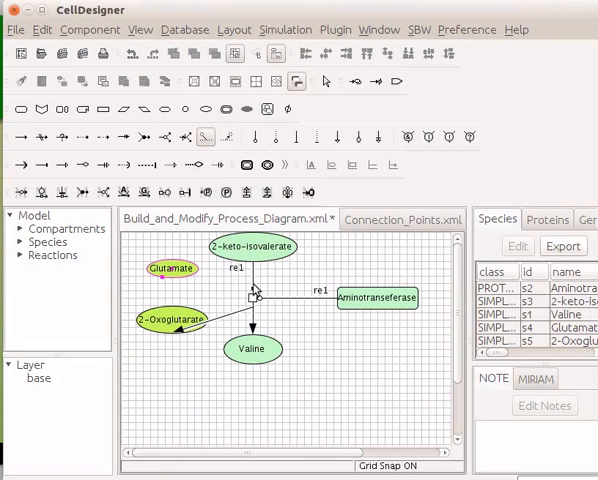
click(253, 293)
click(252, 296)
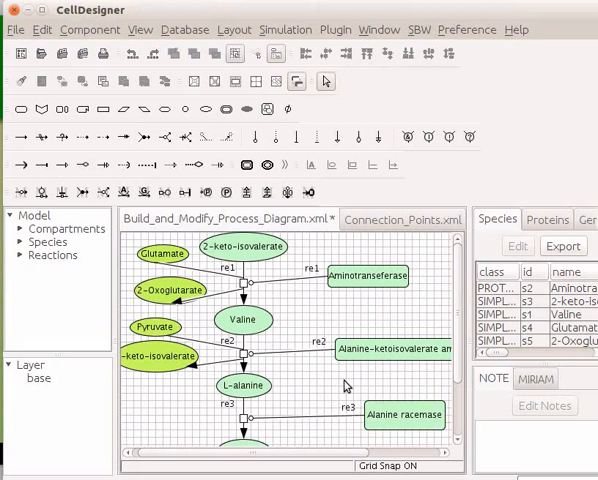
- Zoom Fit the whole pathway from 2-keto-isovalerate to D-alanine into view
click(140, 30)
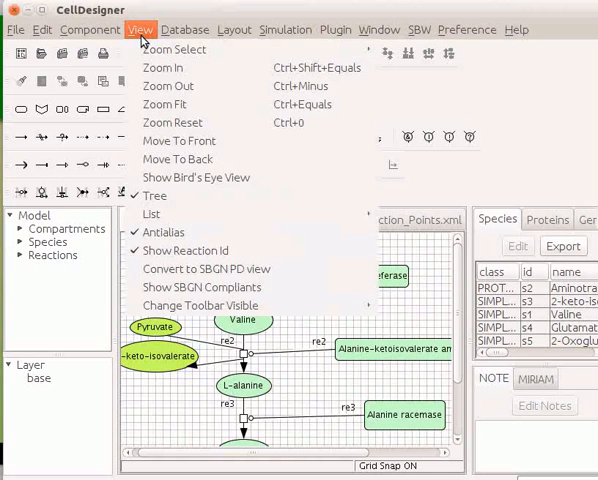
click(139, 110)
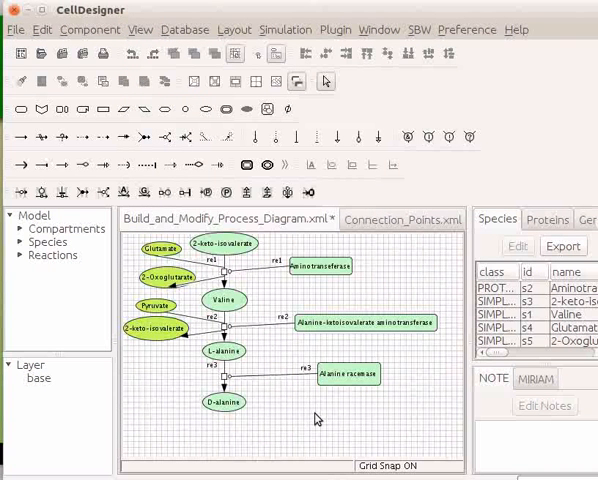